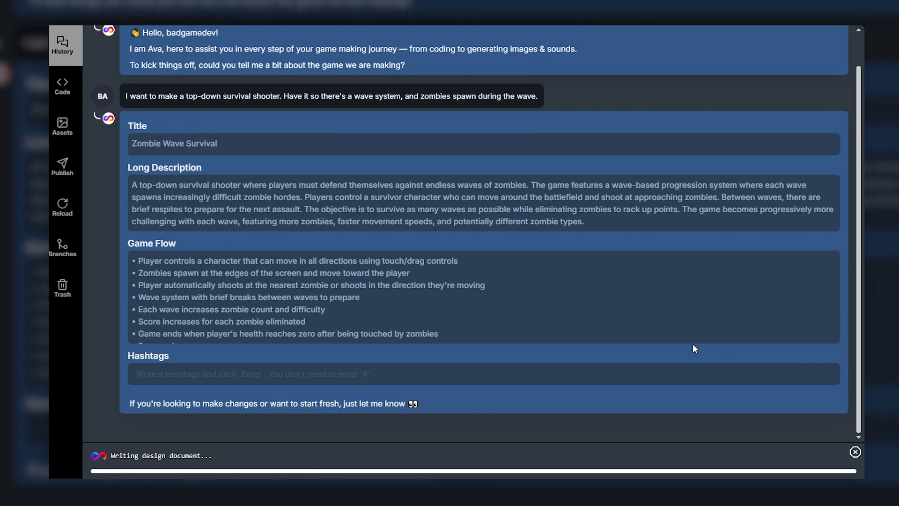
Playtest the generated Zombie Wave Survival game by trying WASD movement and moving the green player around the arena
scroll(639, 346, up, 1)
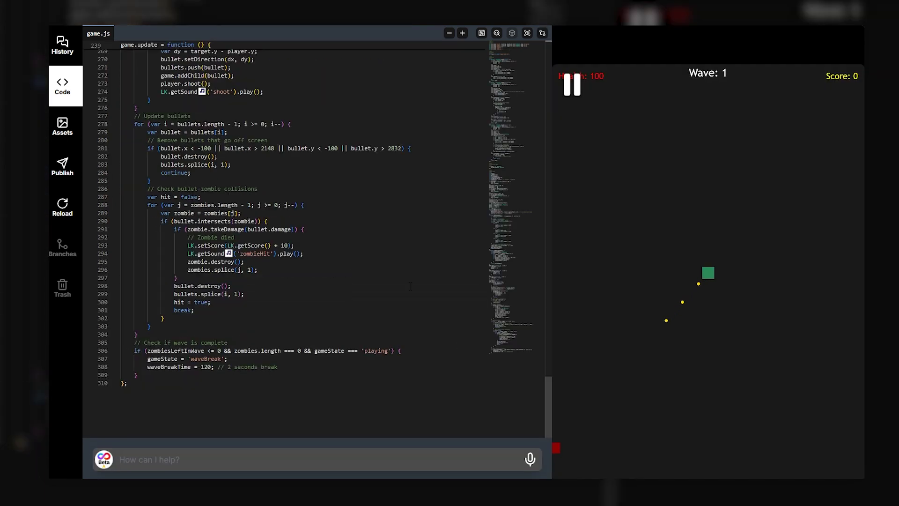
text(wdsa)
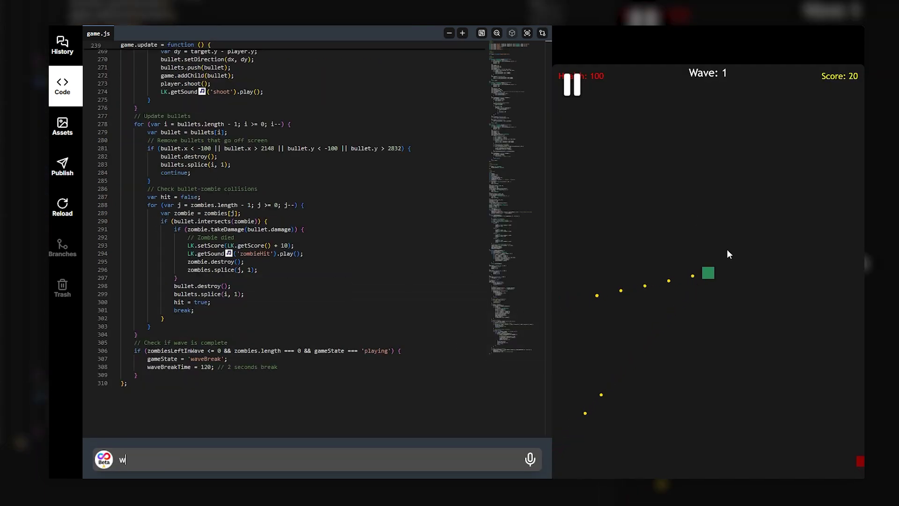
drag(718, 352, 702, 262)
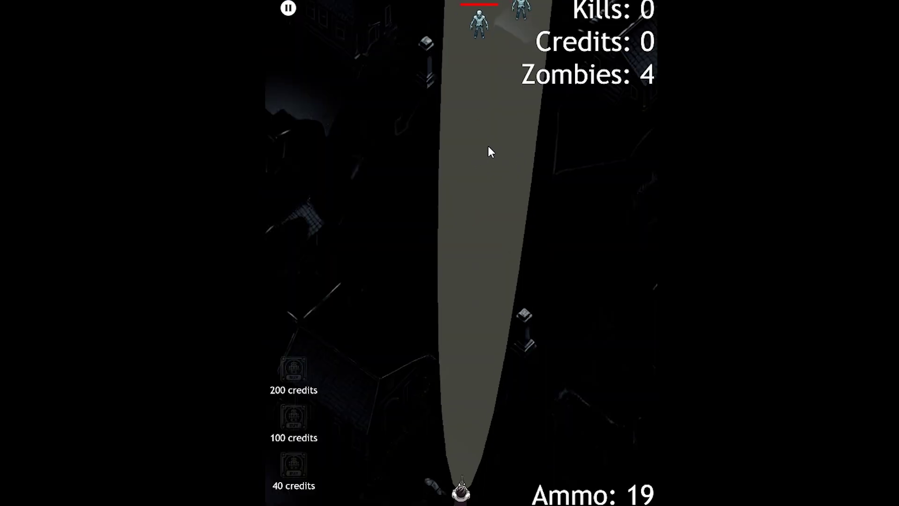
Playtest the dark-themed zombie shooter by firing at the zombies approaching within the flashlight beam
click(488, 147)
click(501, 143)
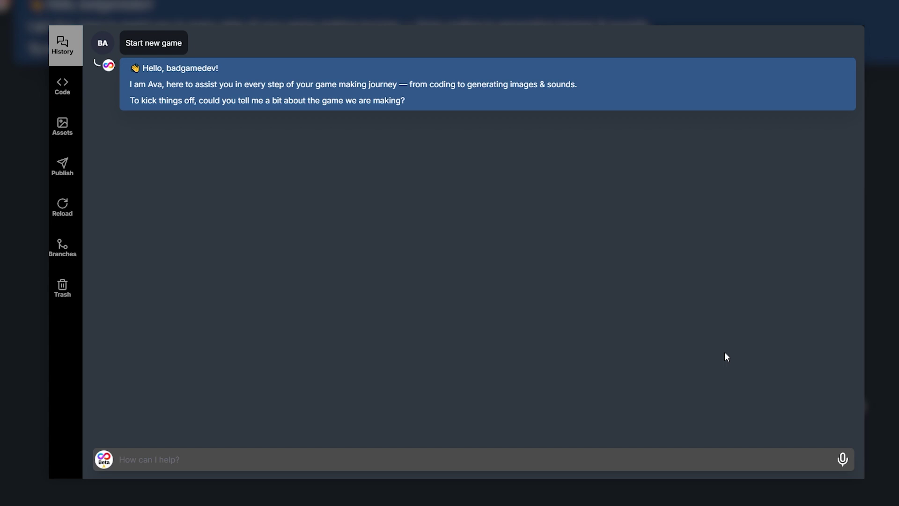
Ask Ava to make a top-down survival shooter with a wave system and zombies that spawn during the wave
text(I want to make a top-down survival shooter.)
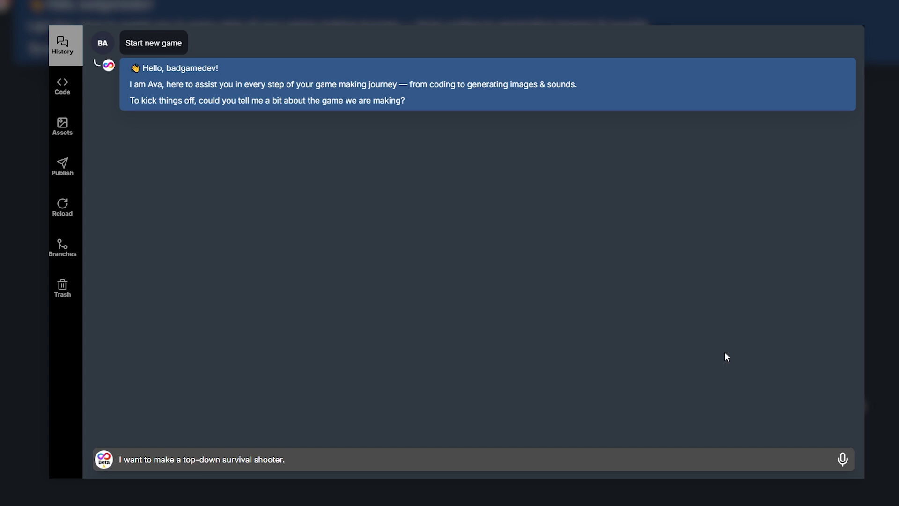
text(Have it so there's a wave system, and zombies spawn during the wave.)
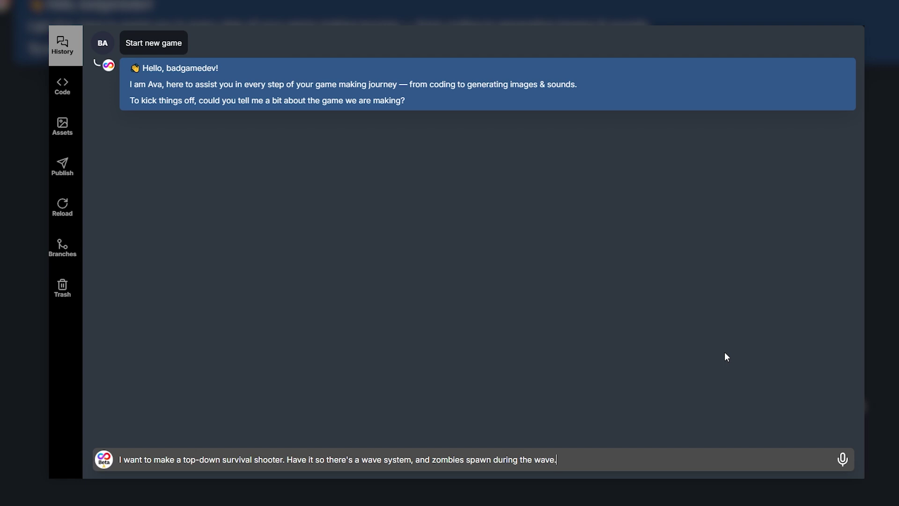
key(Return)
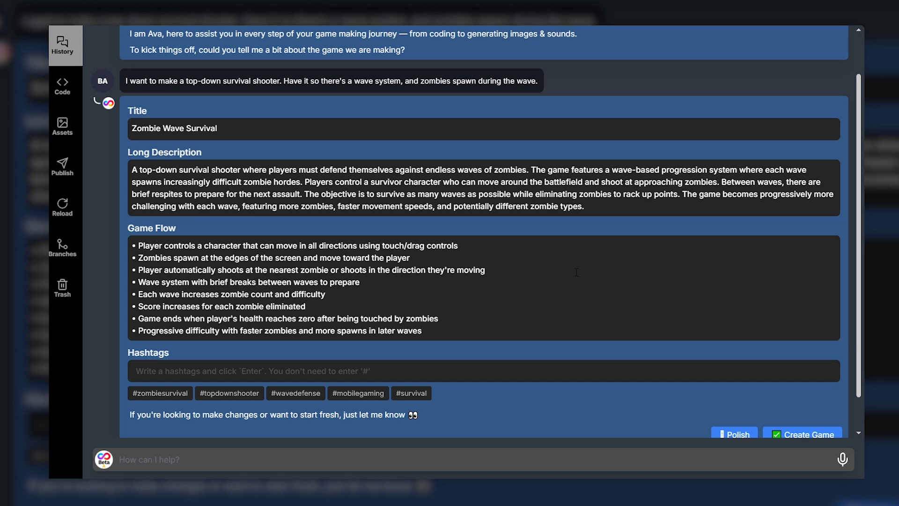
Create the game from the Zombie Wave Survival design document
scroll(200, 203, down, 1)
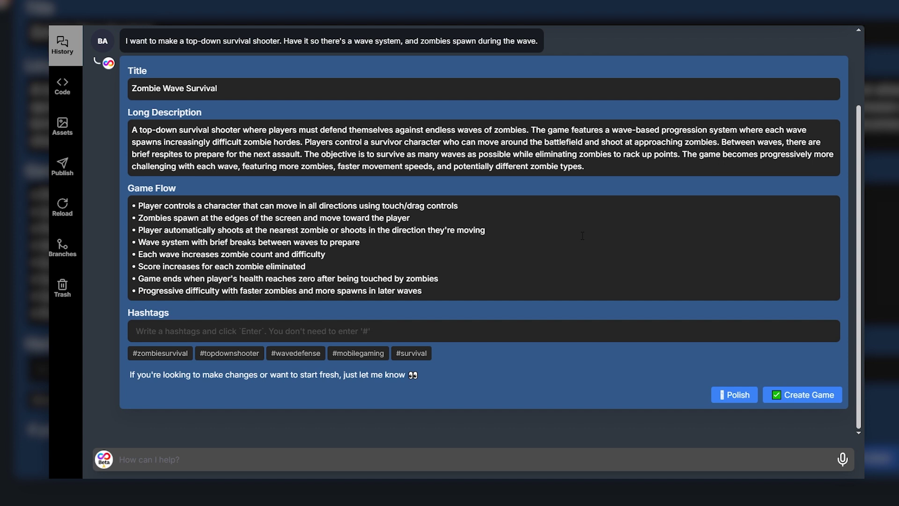
click(815, 395)
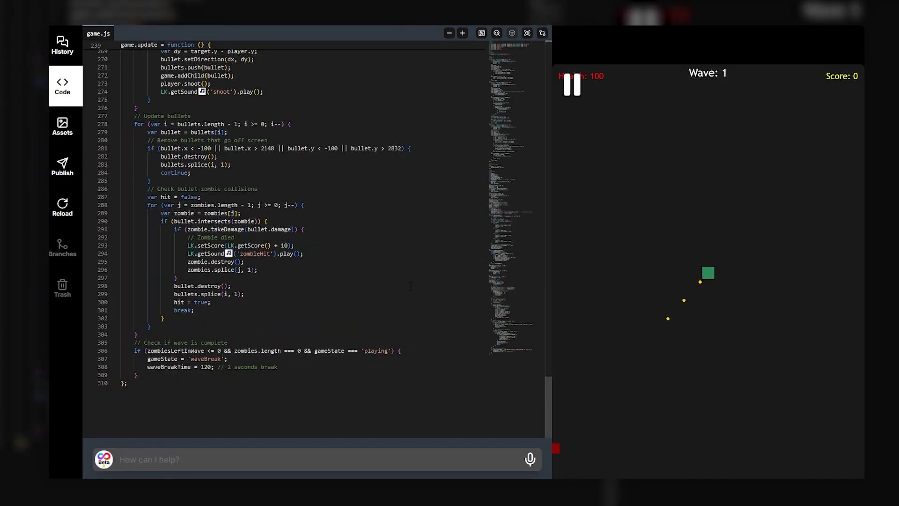
Playtest the new game by trying WASD controls and moving the green player around the arena through the zombie waves
text(wdsa)
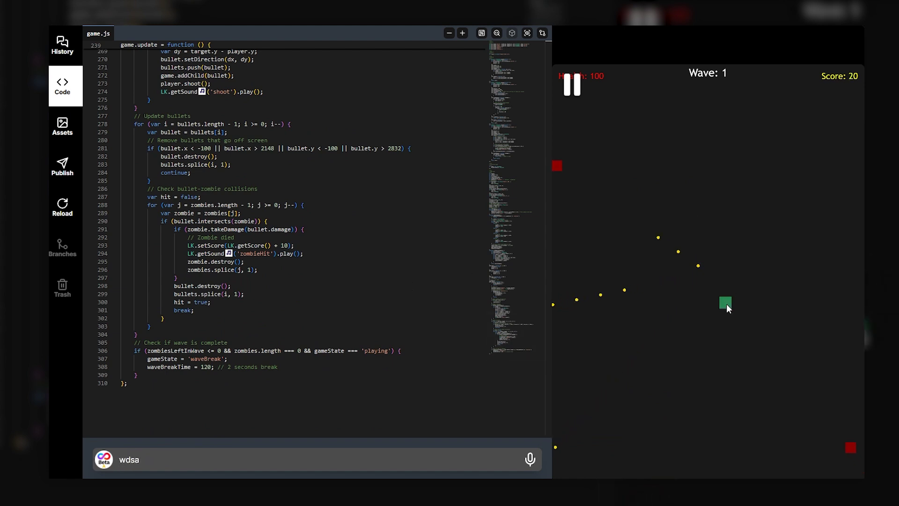
drag(727, 303, 628, 368)
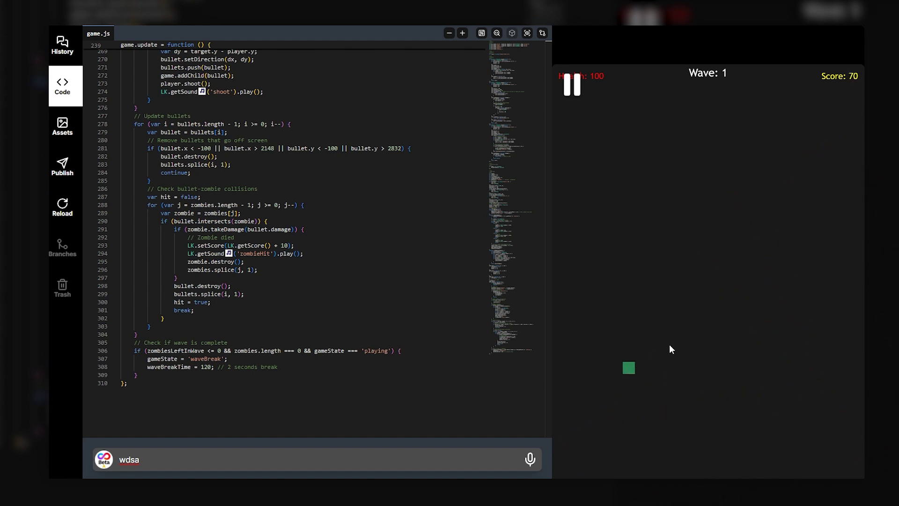
drag(642, 378, 813, 157)
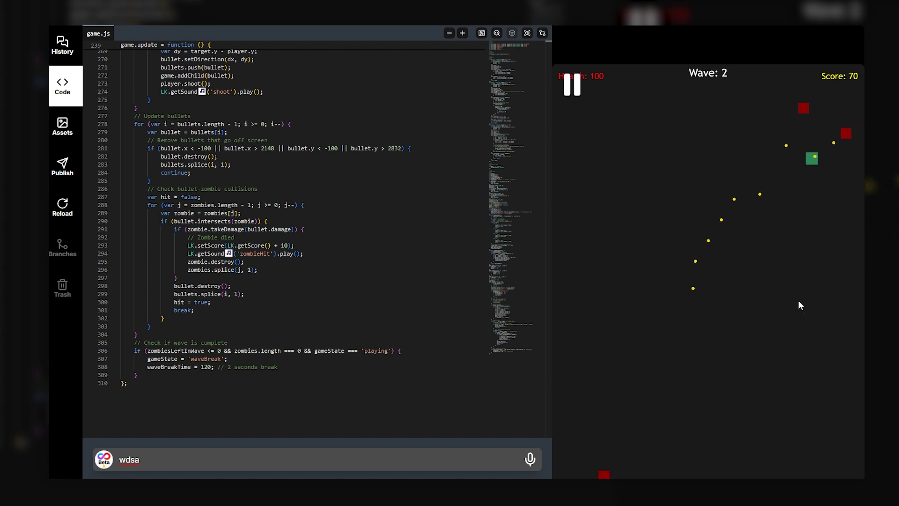
drag(816, 225, 653, 380)
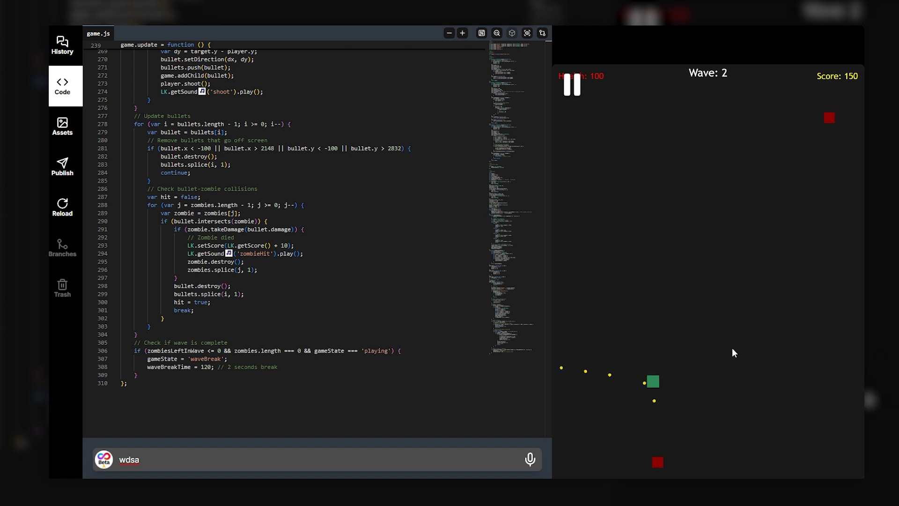
drag(673, 375, 704, 272)
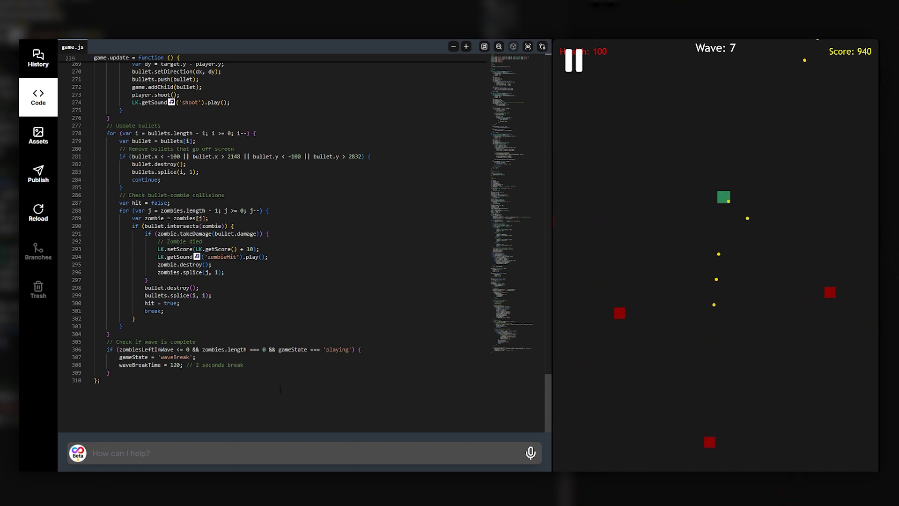
Send Ava the prompt "Can you make the game more difficult?"
text(Can you make)
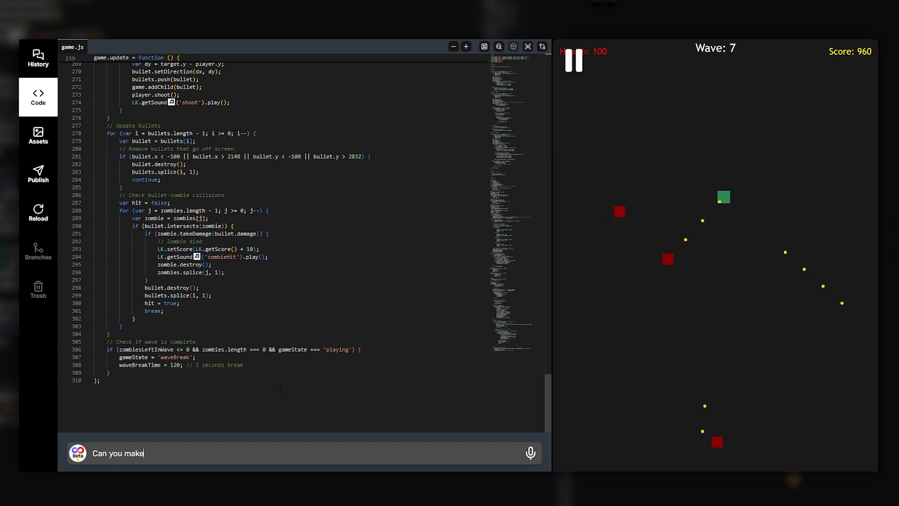
text( the game more difficu)
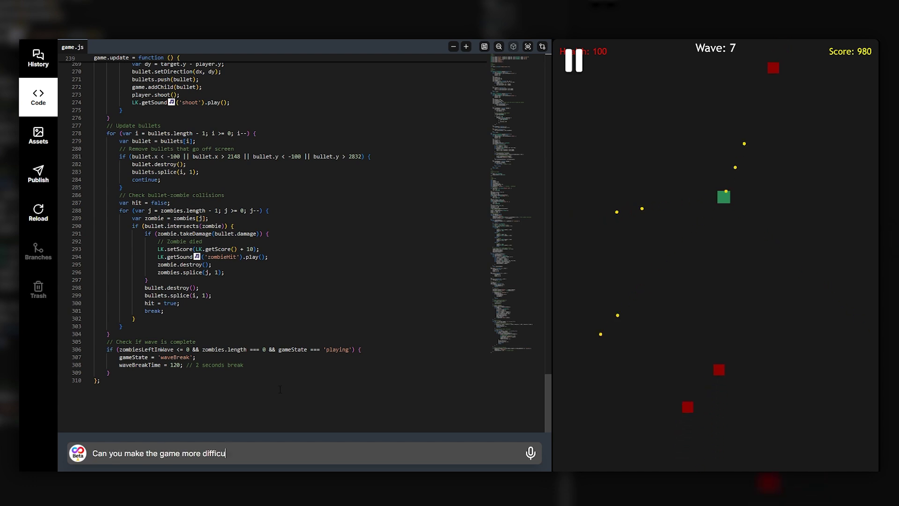
text(lt?)
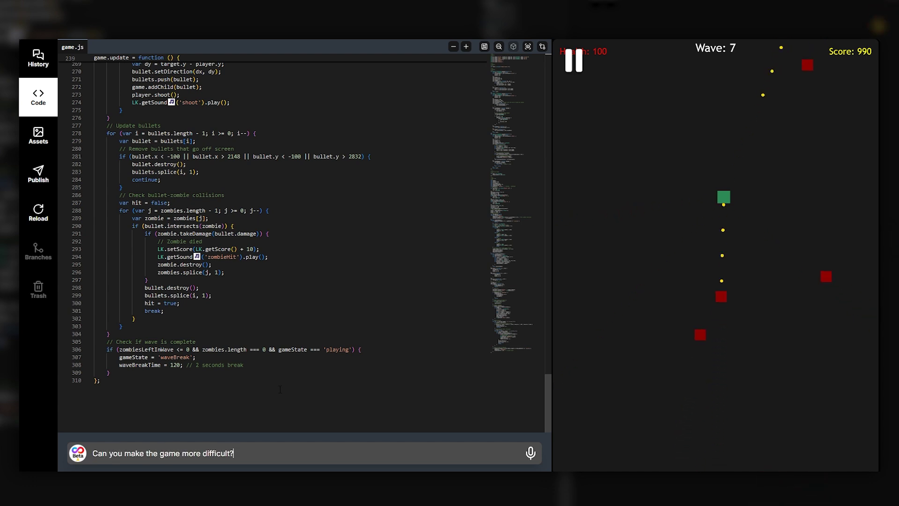
key(Return)
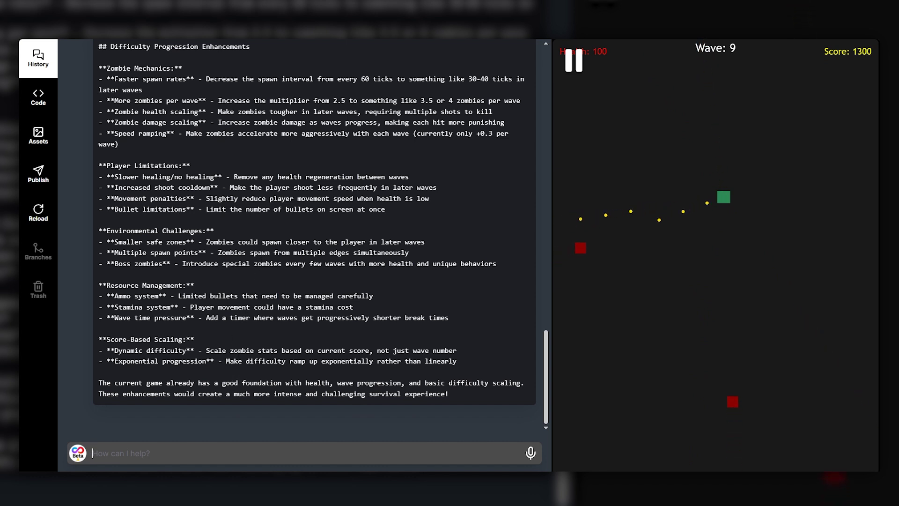
Ask Ava to implement all the suggested difficulty features
text(Can you add all these features?)
key(Return)
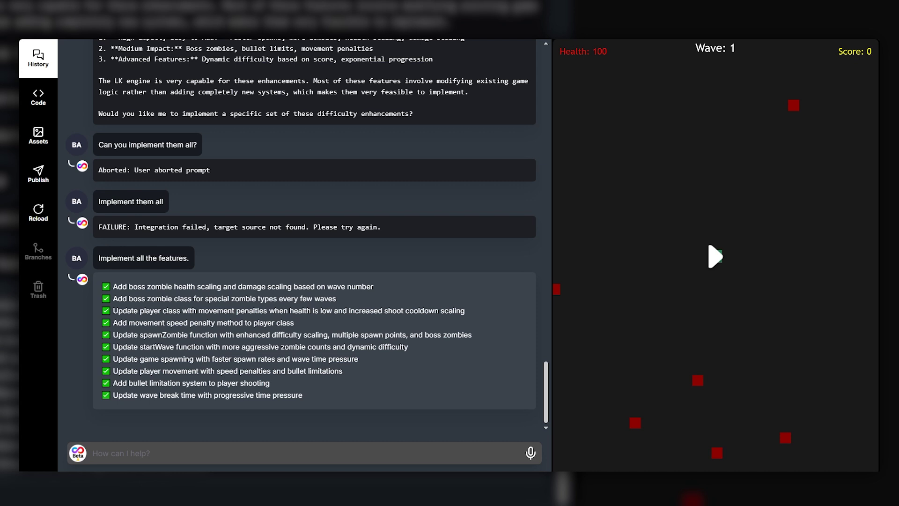
Run the updated game and test the SHOOT control while moving the player among the zombies
click(717, 260)
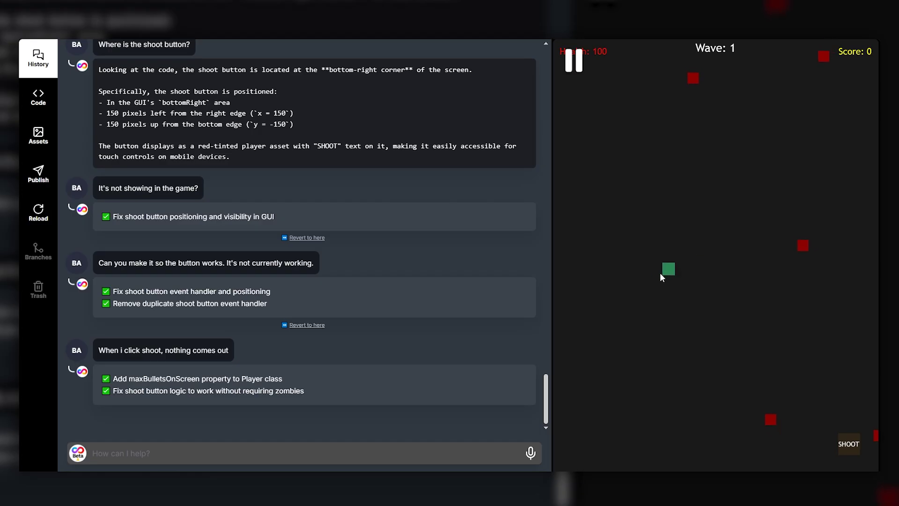
click(845, 448)
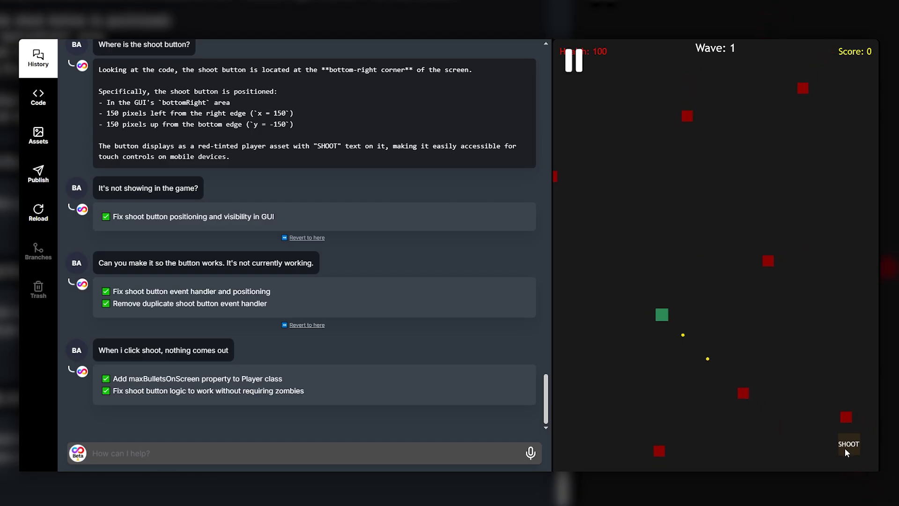
click(846, 446)
click(851, 444)
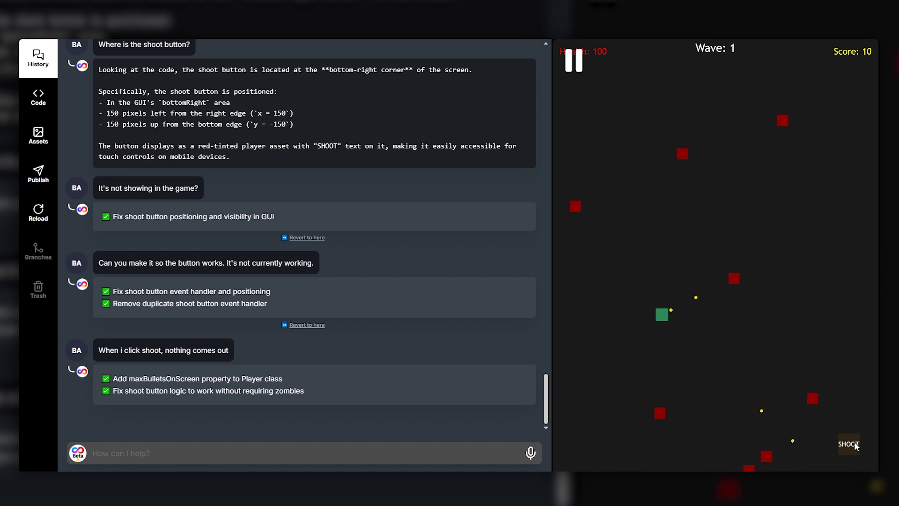
drag(665, 308, 793, 237)
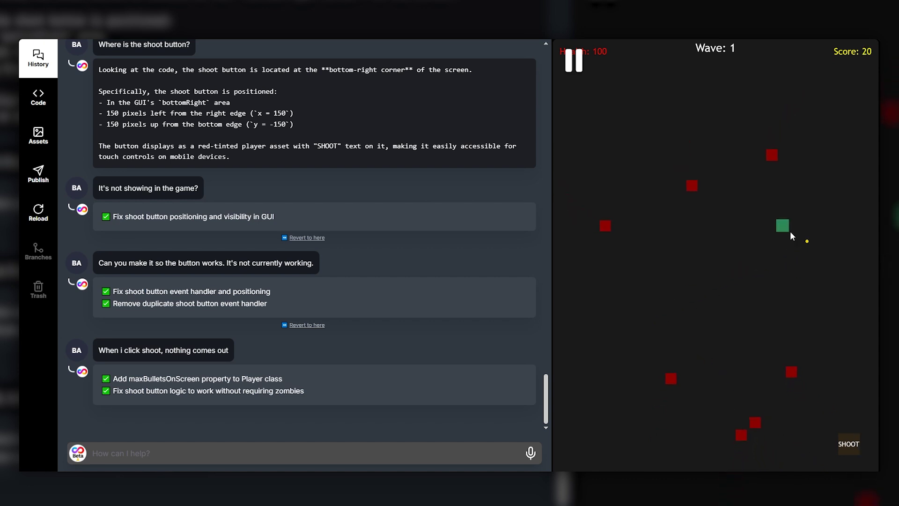
click(850, 446)
drag(816, 272, 699, 153)
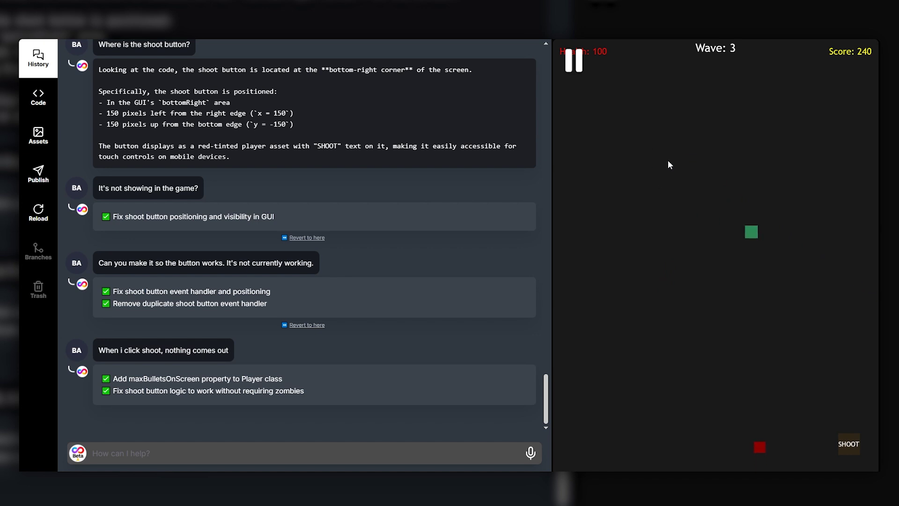
Send Ava the prompt "Can you give me a suggestion for what to add to the game?"
click(256, 437)
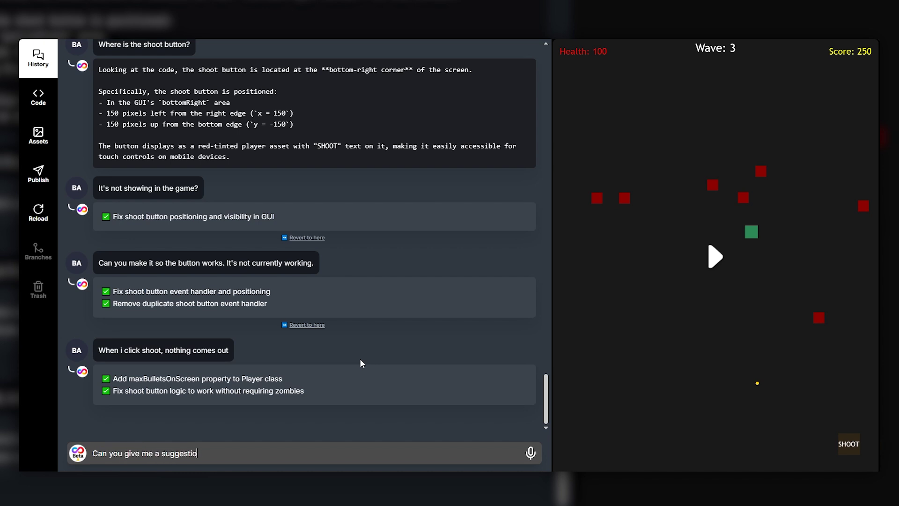
text(Can you give me a suggestion for what to add to the game?)
key(Return)
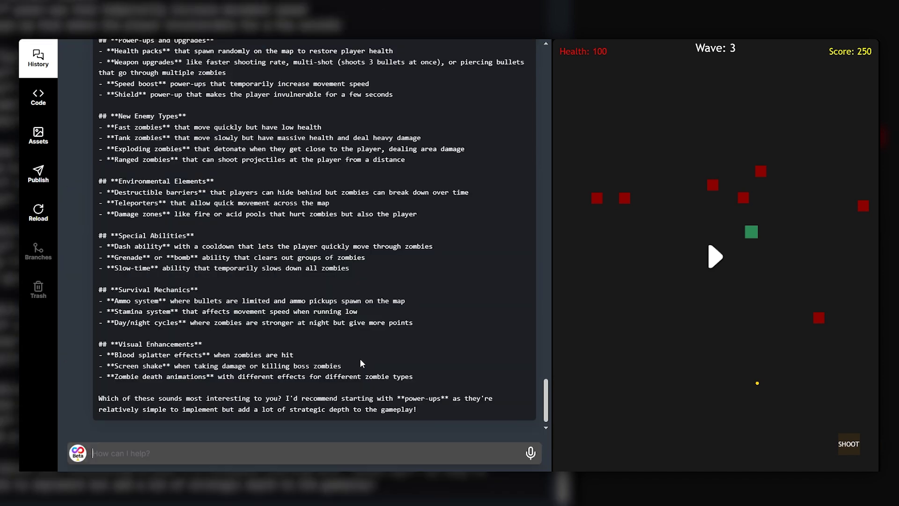
Review the suggested features and ask Ava to start by adding **power-ups**
scroll(364, 356, up, 1)
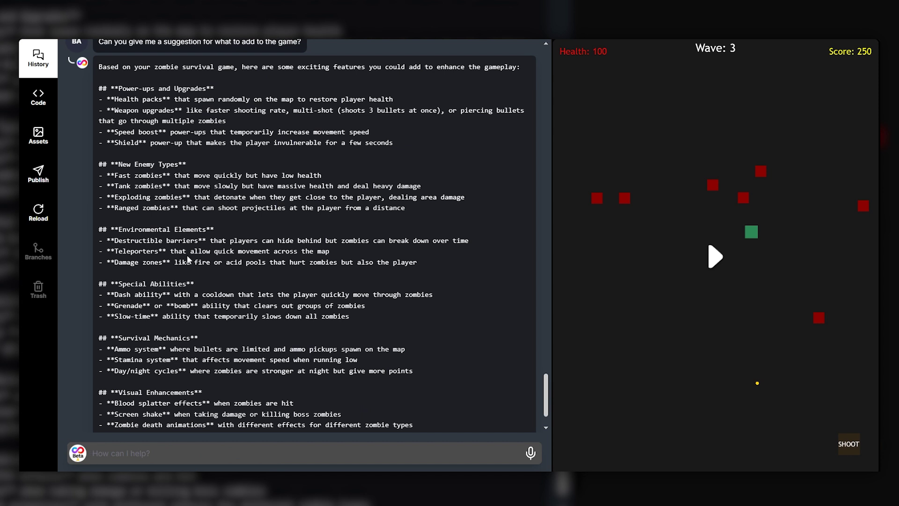
scroll(211, 260, down, 2)
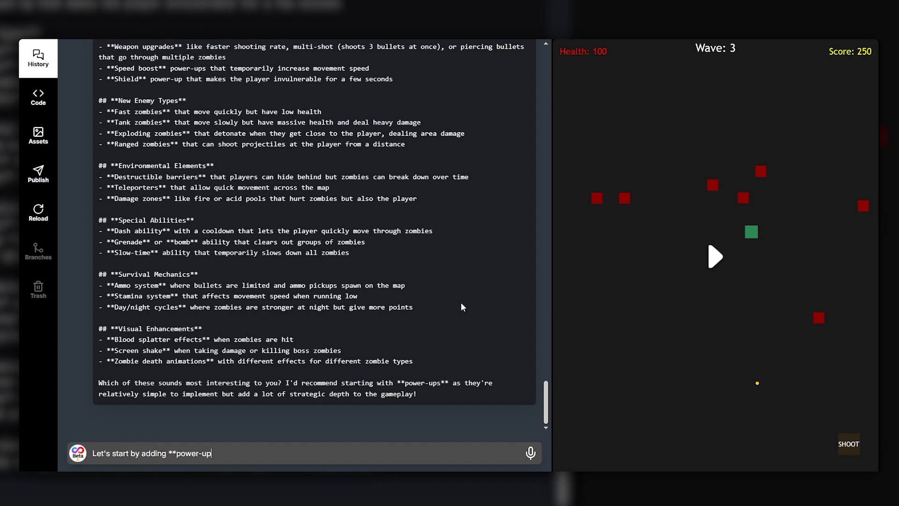
key(Return)
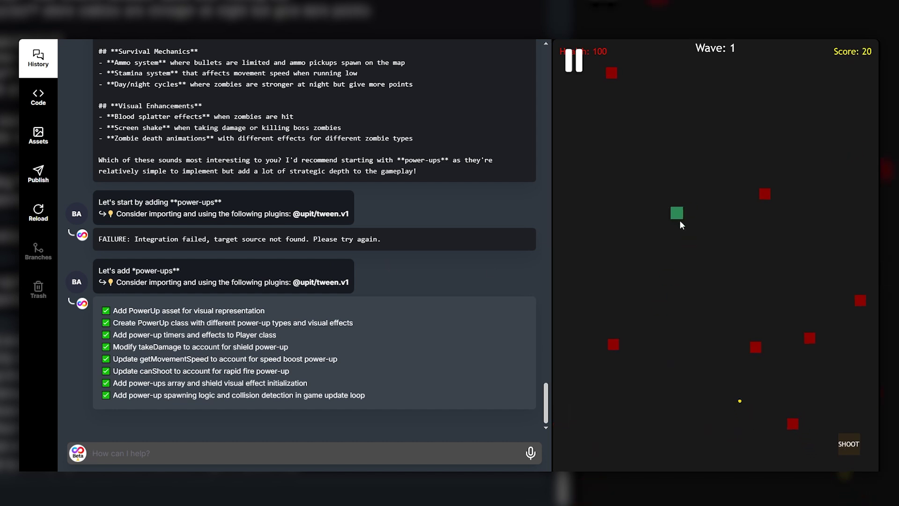
Playtest the power-up version by repeatedly shooting at the zombies, and pause the game preview
click(847, 448)
click(846, 449)
click(847, 450)
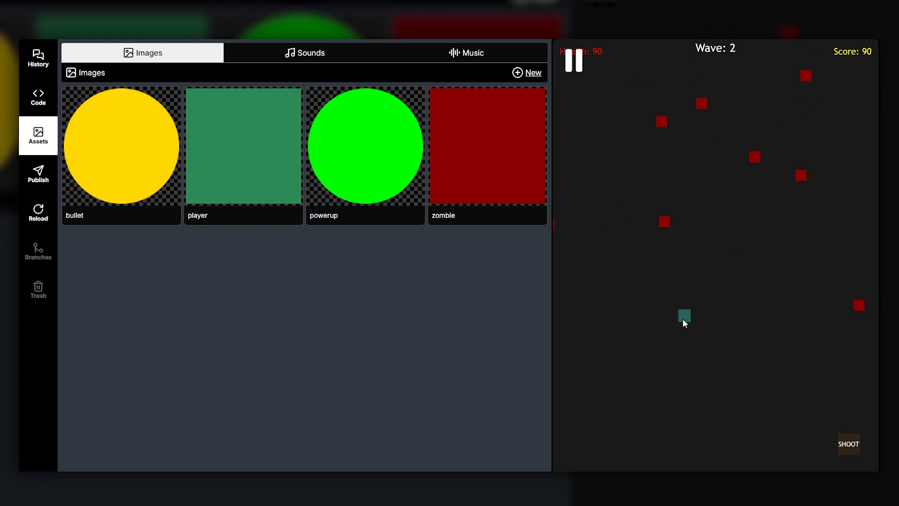
click(855, 445)
click(854, 445)
click(855, 445)
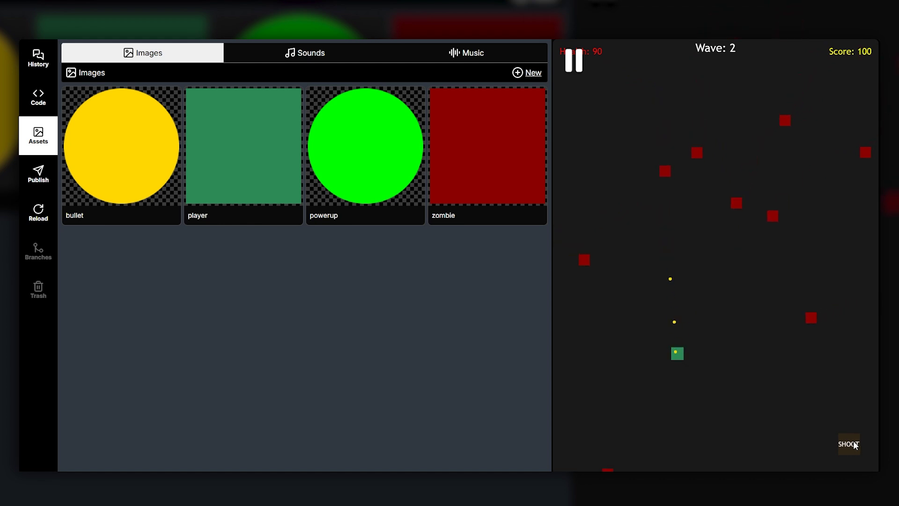
click(855, 445)
click(854, 445)
click(392, 338)
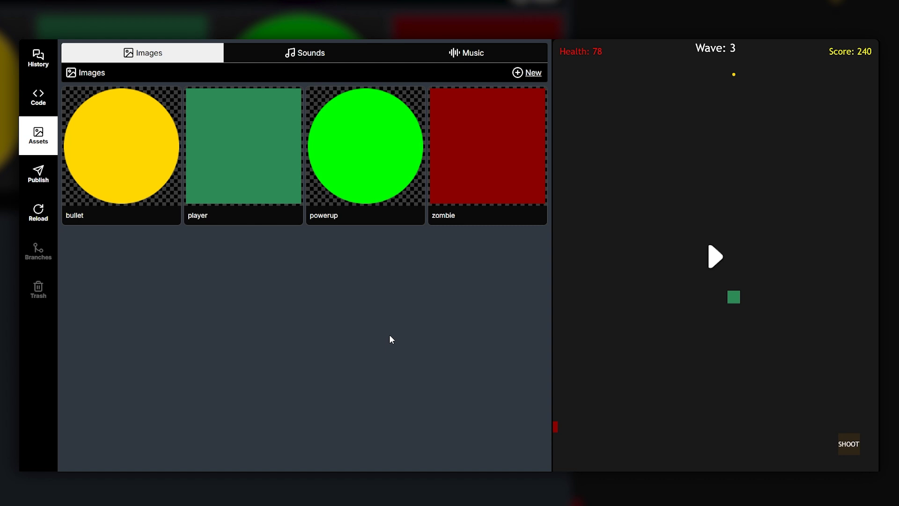
Open the player image asset from the game's image assets
click(229, 165)
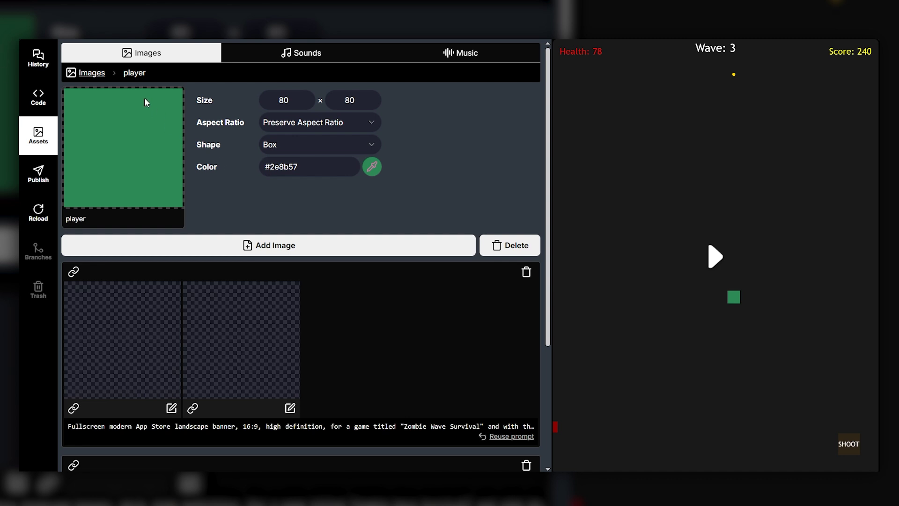
click(99, 78)
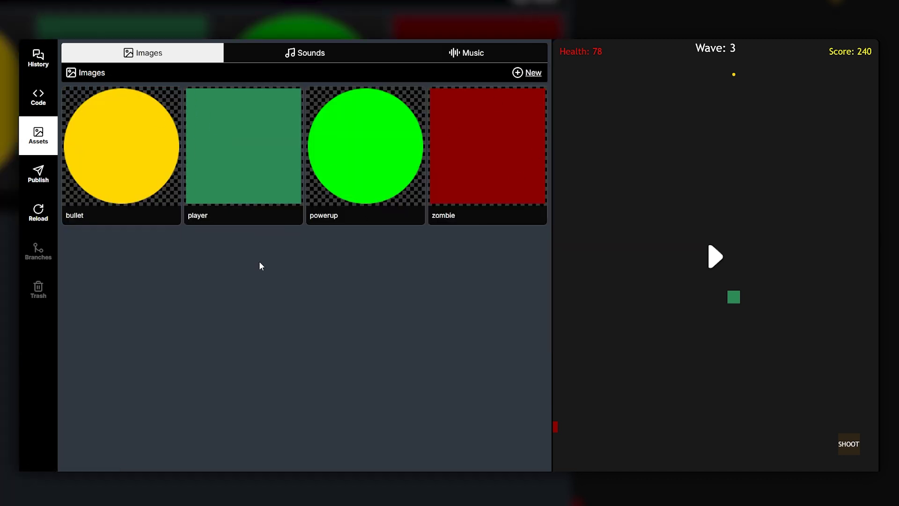
click(241, 197)
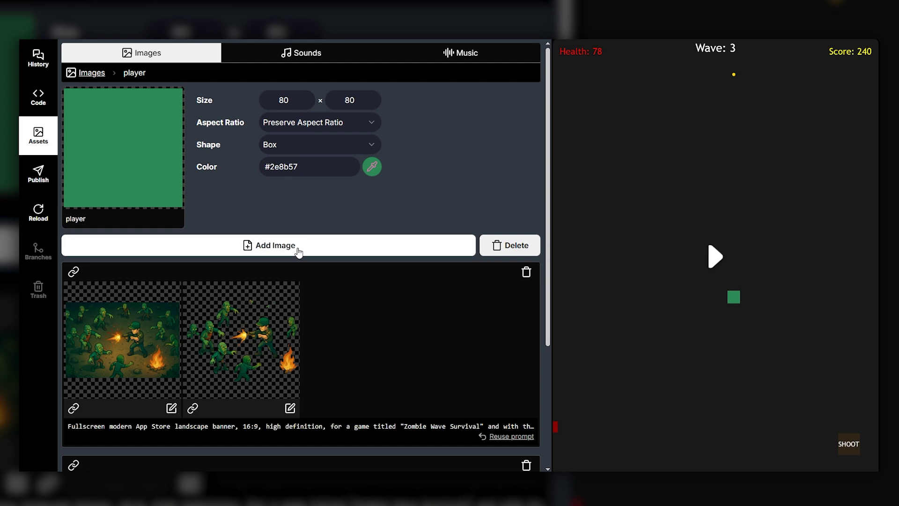
Generate player images from the description "Pixel art top-down survival player with a gun" and apply the transparent red-capped soldier
scroll(392, 305, down, 3)
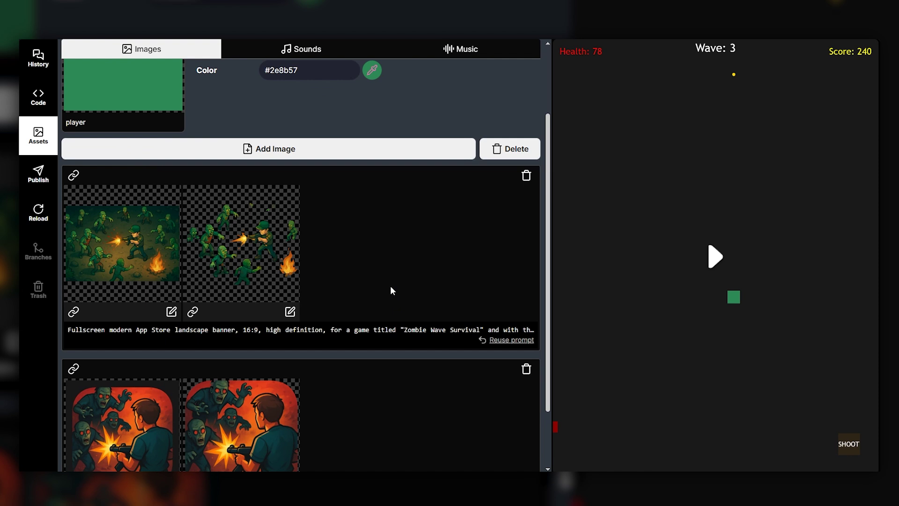
scroll(394, 258, up, 3)
click(302, 237)
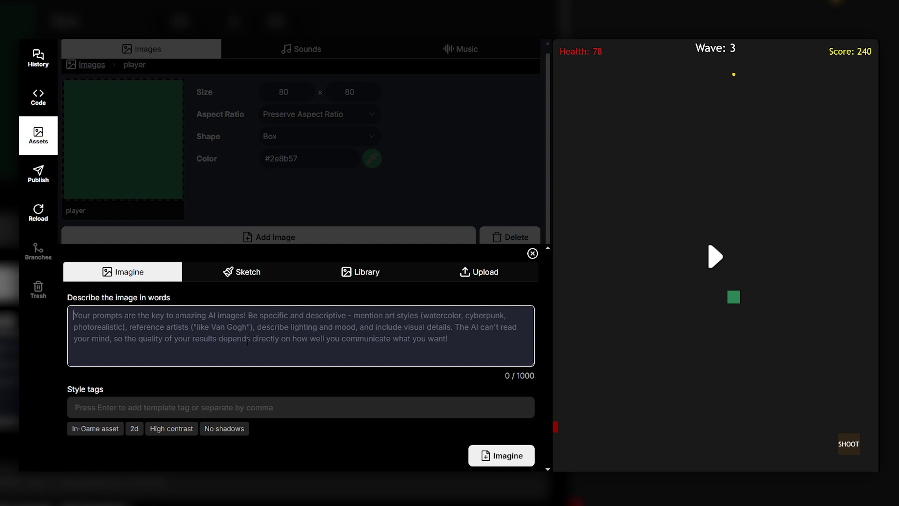
text(Pixel art top-down survival player with a gun)
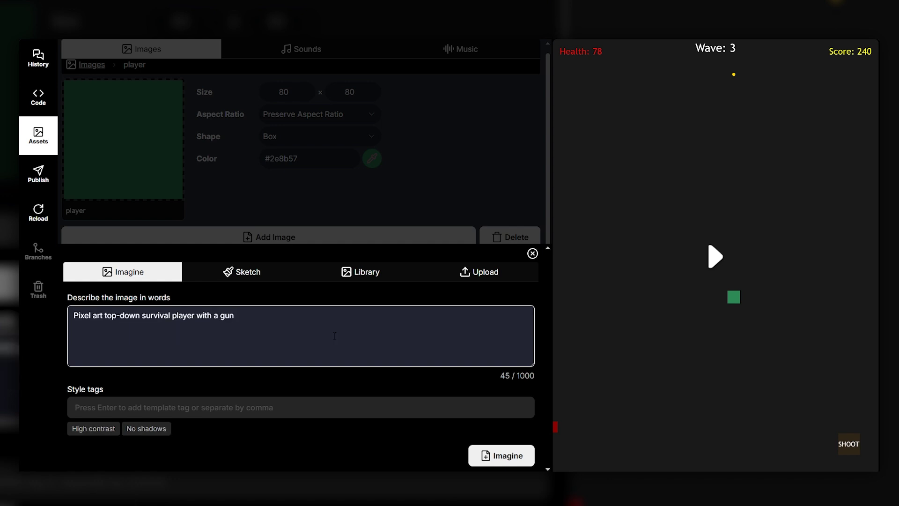
click(510, 461)
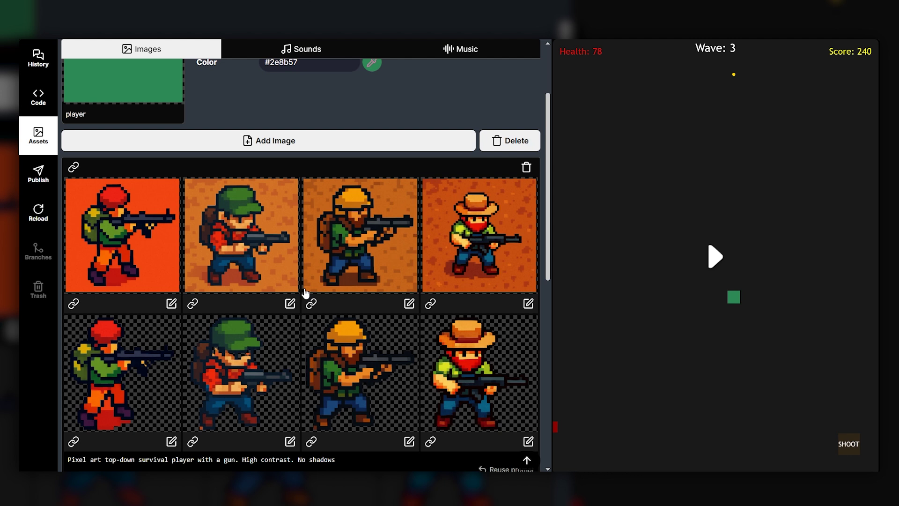
click(151, 373)
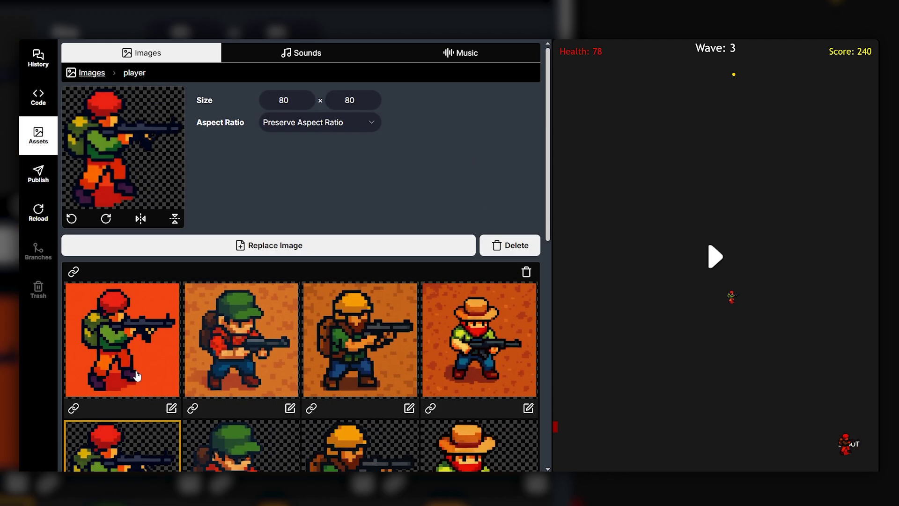
Resume the game preview and move the player around the map to test the new character image
click(716, 256)
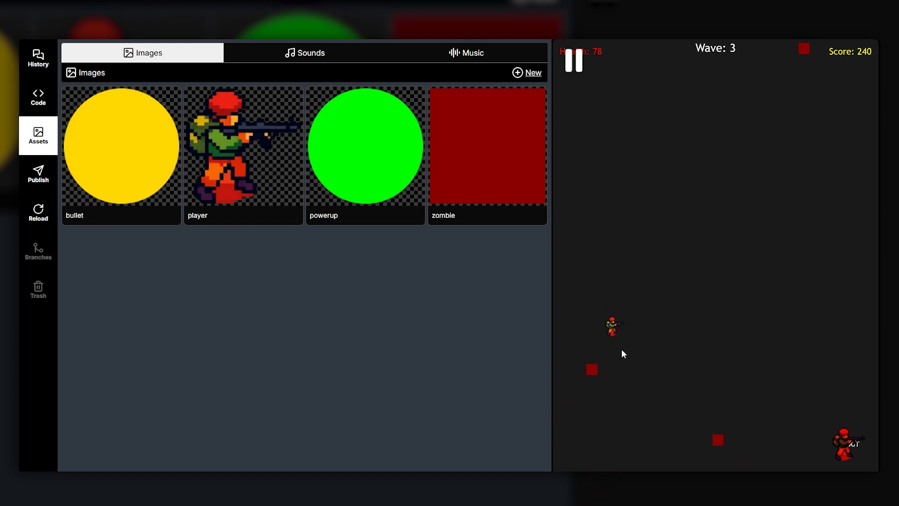
drag(616, 324, 712, 221)
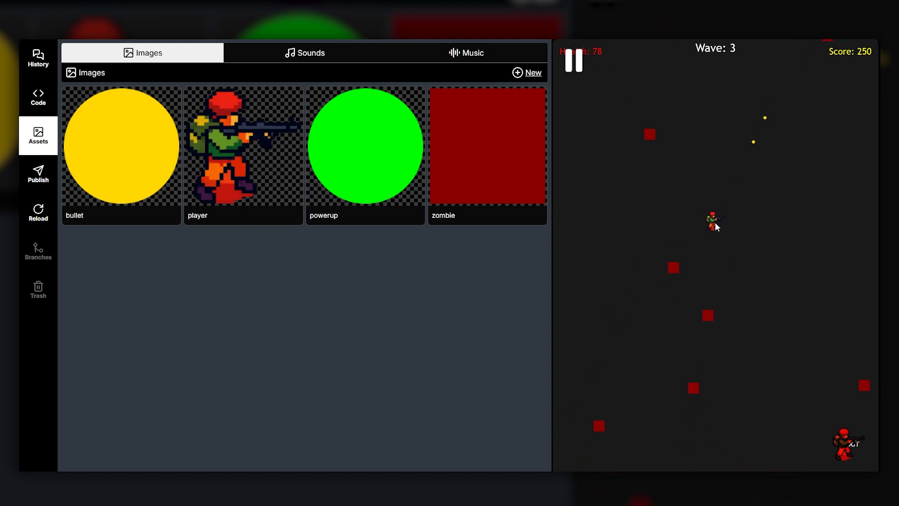
drag(715, 222, 667, 123)
Generate a sound effect described as "a gun shot" for the shoot sound asset and try it in the game preview
click(305, 53)
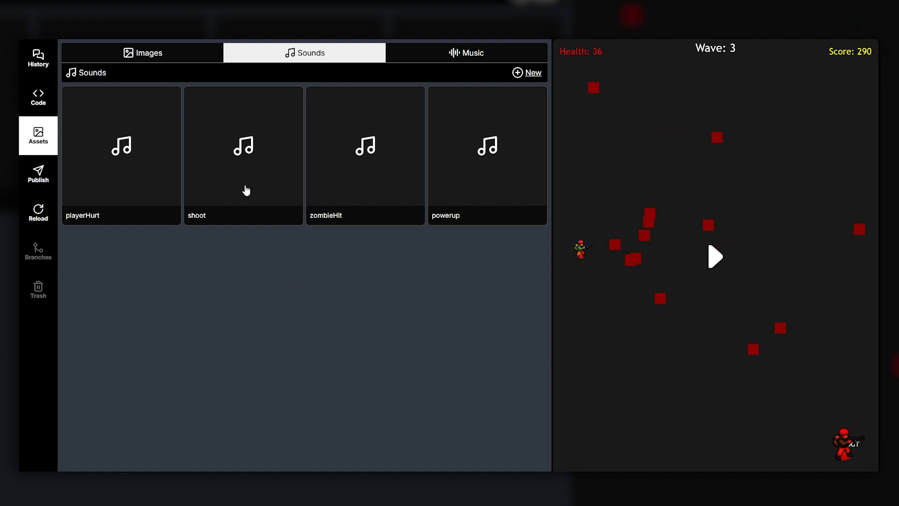
click(224, 149)
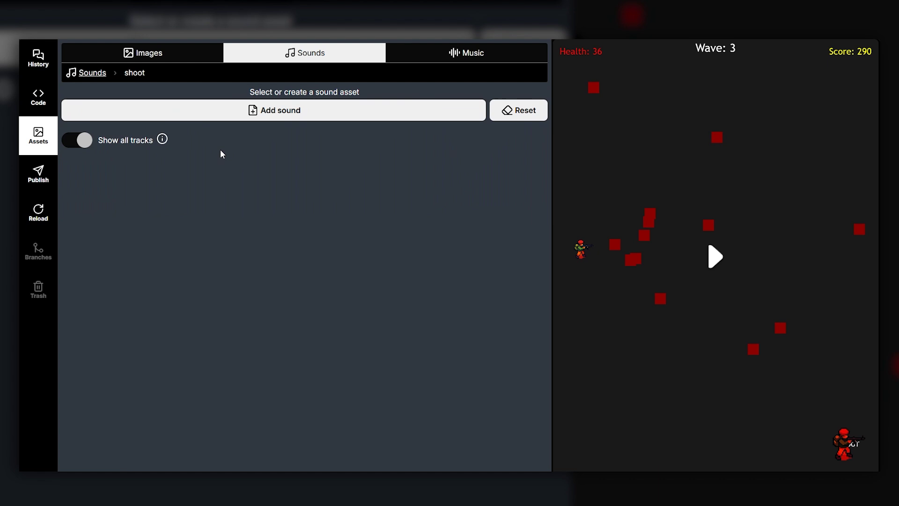
click(277, 110)
click(270, 295)
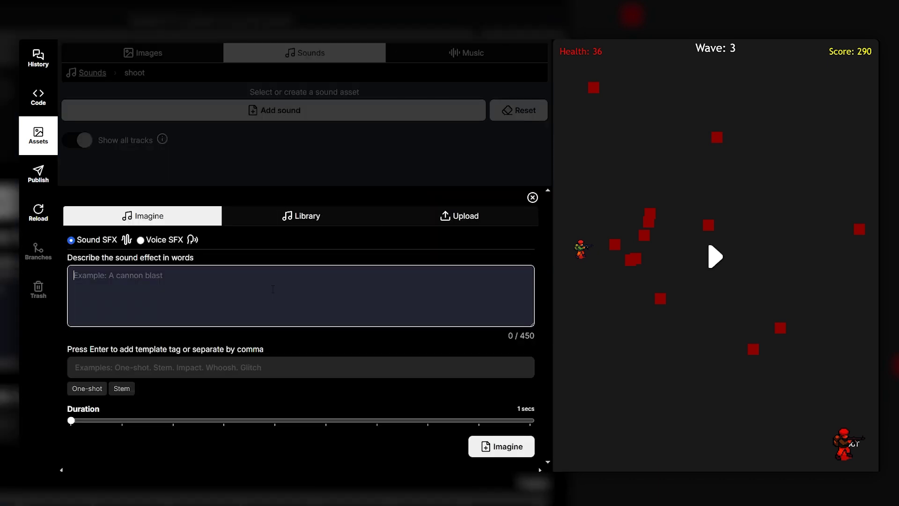
text(a gun shot)
click(511, 447)
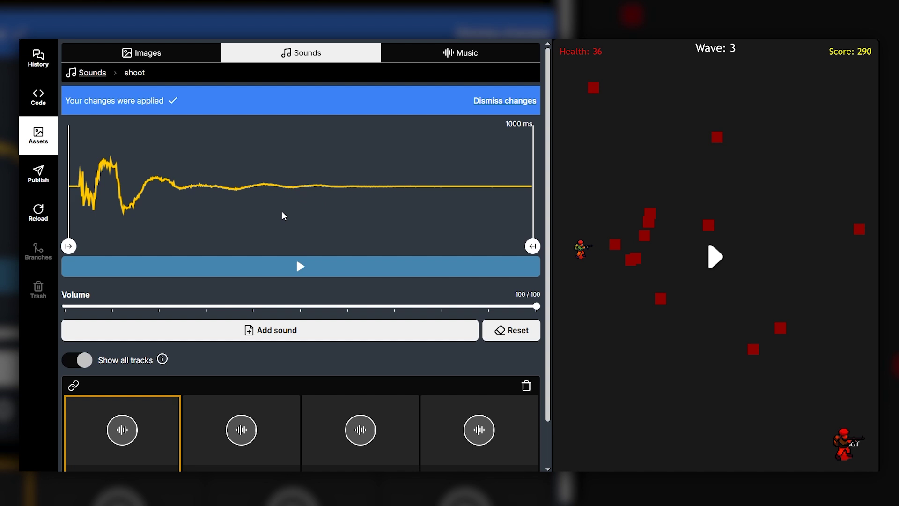
click(716, 256)
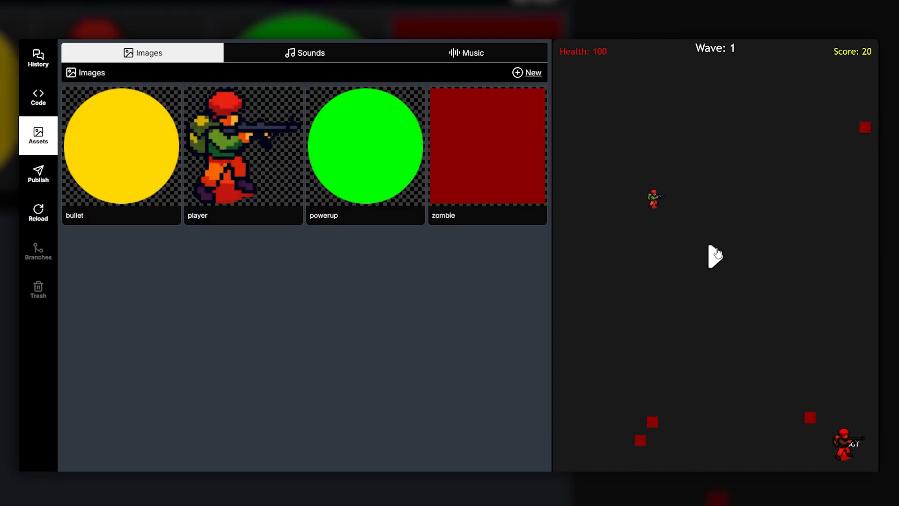
click(675, 223)
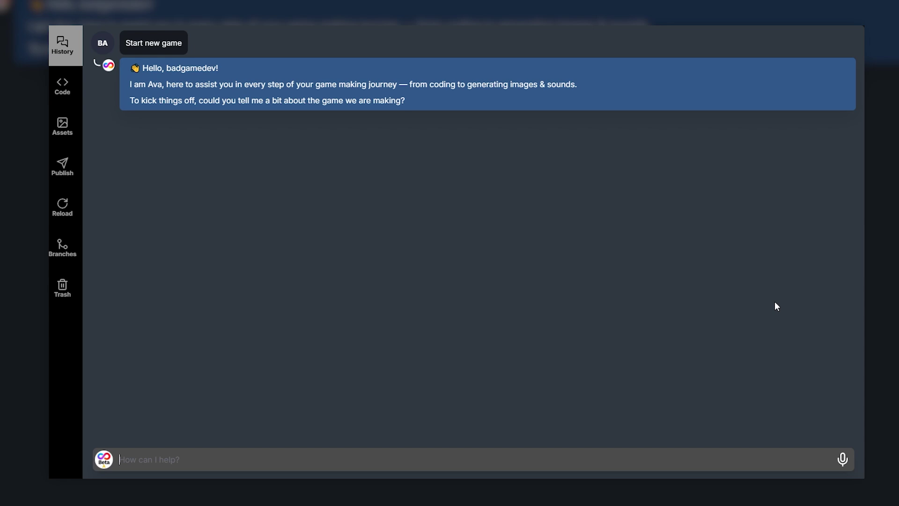
Ask Ava for a zombie survival shooter with drag movement, zombie waves, button shooting, scoring and rising difficulty, and create the game from the proposed concept
text(Can you make a zombie survival shooter game.  - Have it so you can click and drag the player around the map. - Have waves of zombies that spawn and try attack the player. - Have a shooting system where the player can press a button to shoot at the zombies. - Have a scoring system. - Increase the difficulty as the waves continue)
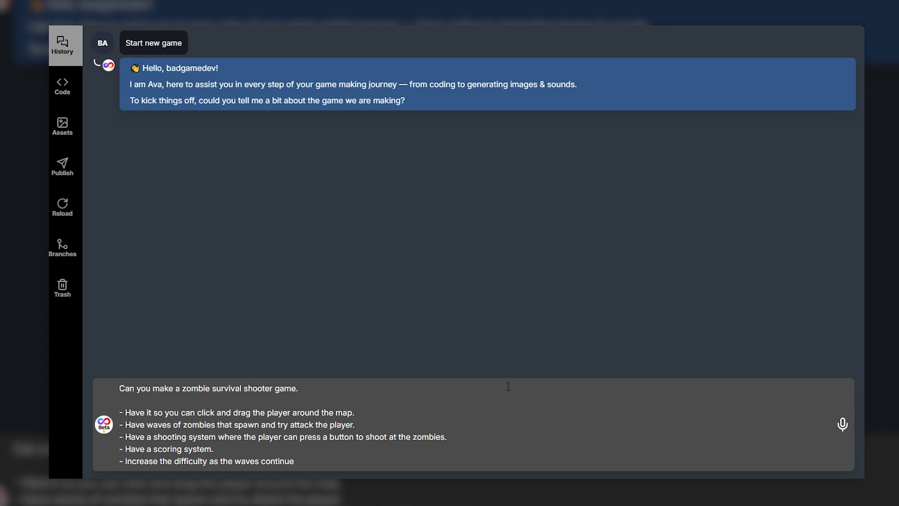
key(Return)
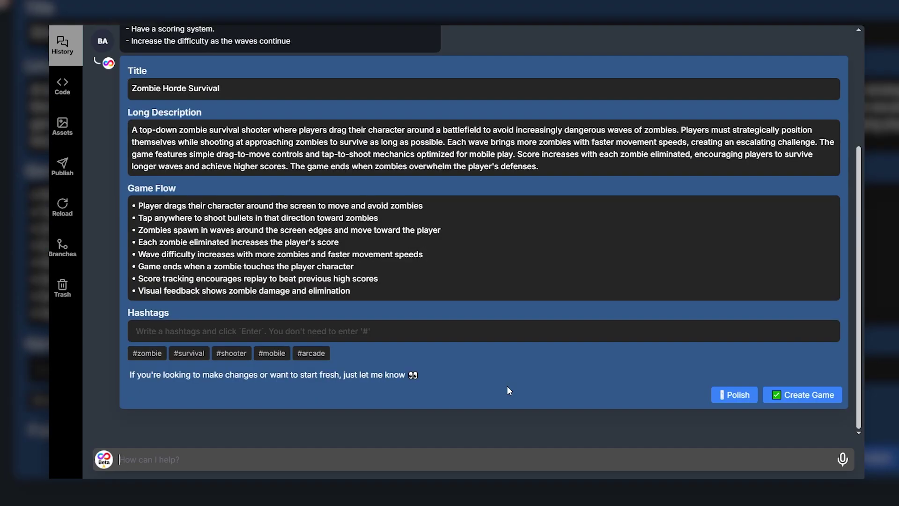
click(804, 396)
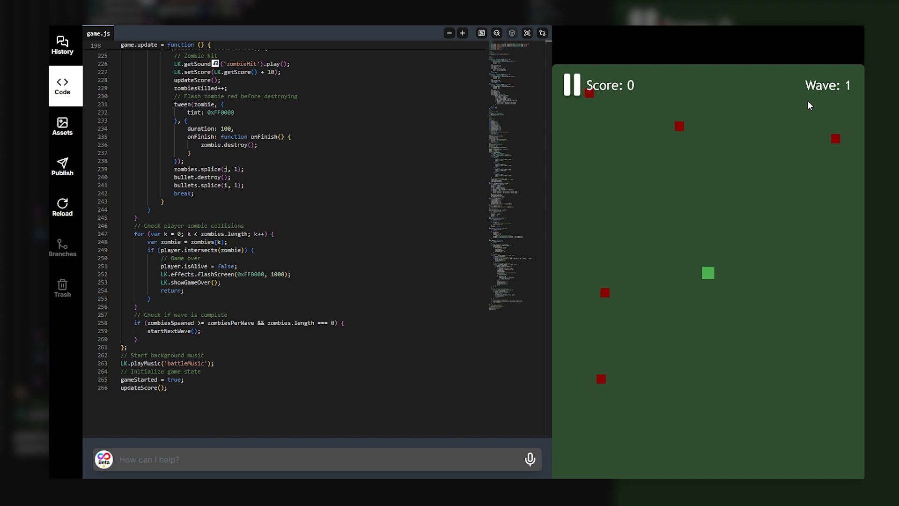
Playtest the newly created game by moving the green player square around the map among the zombies
drag(708, 274, 632, 265)
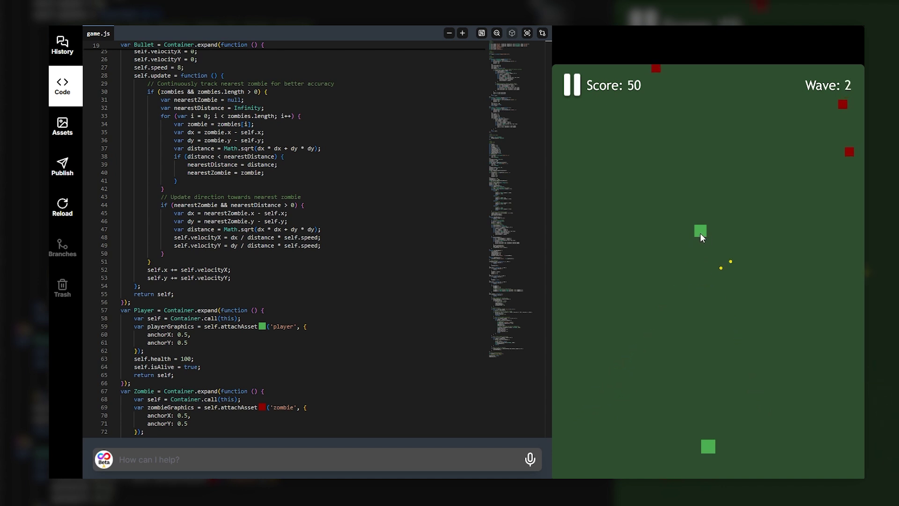
drag(701, 234, 719, 286)
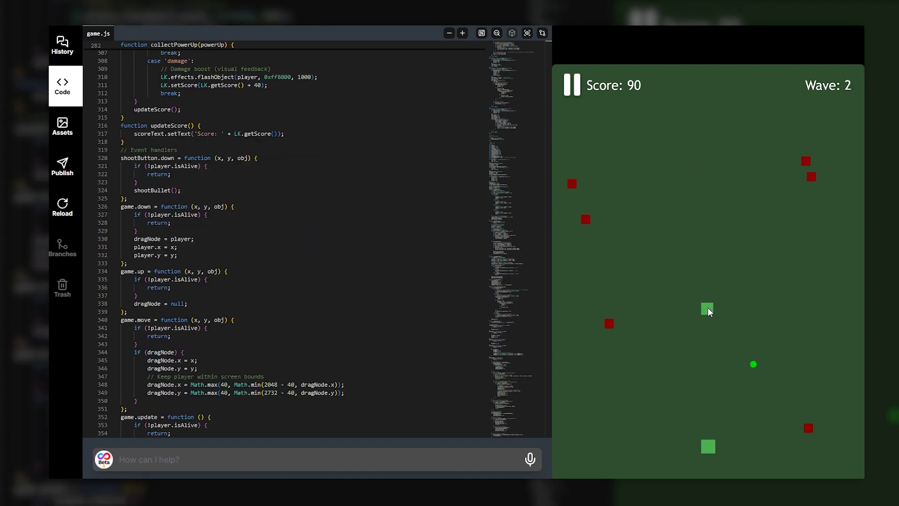
drag(707, 307, 698, 171)
Open the green player image asset of the new game and start adding an image to it
click(63, 126)
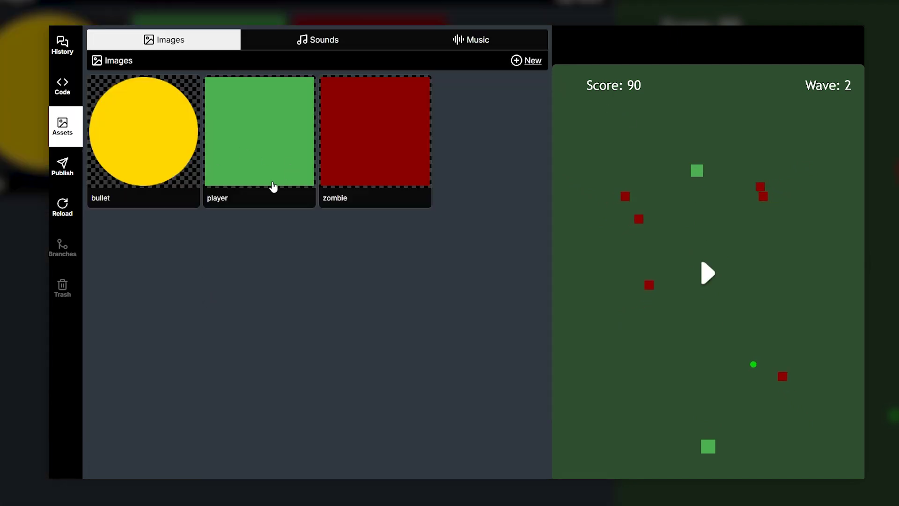
click(269, 168)
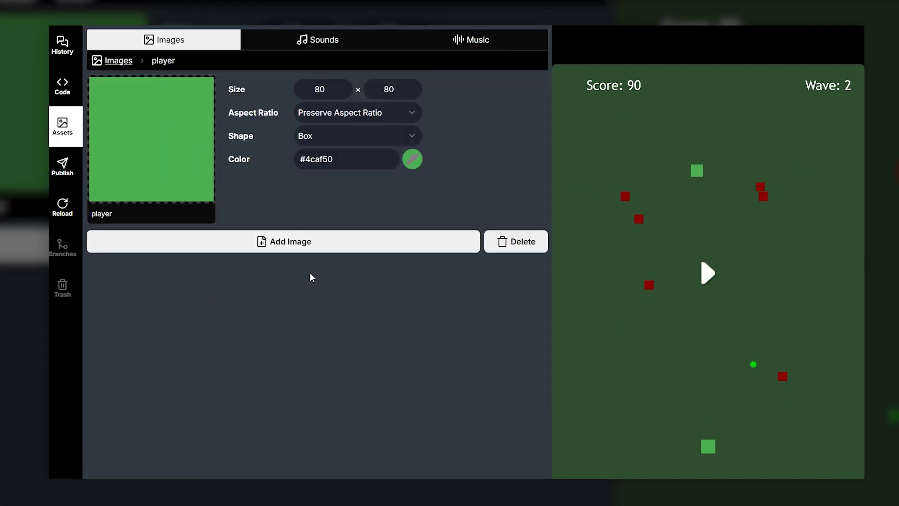
click(307, 253)
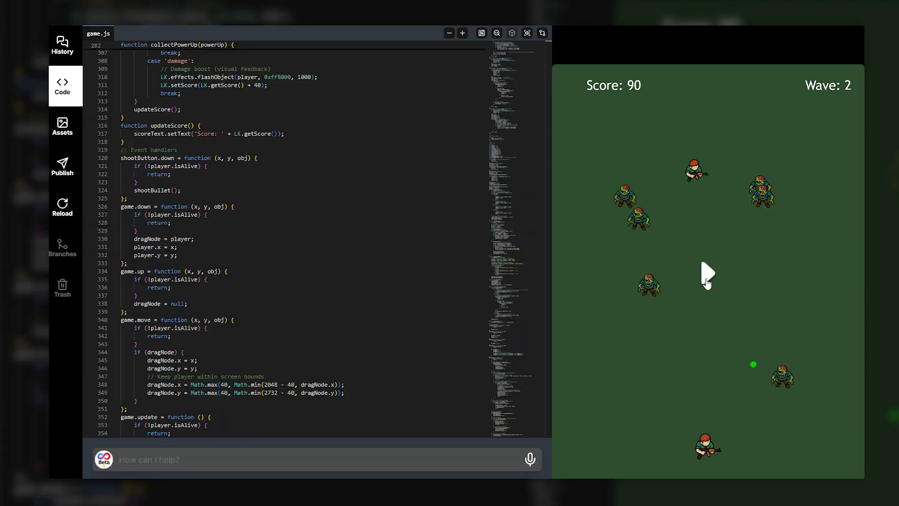
Playtest the game with the replaced player and zombie sprites, moving the soldier around and repeatedly shooting at the zombies
click(707, 283)
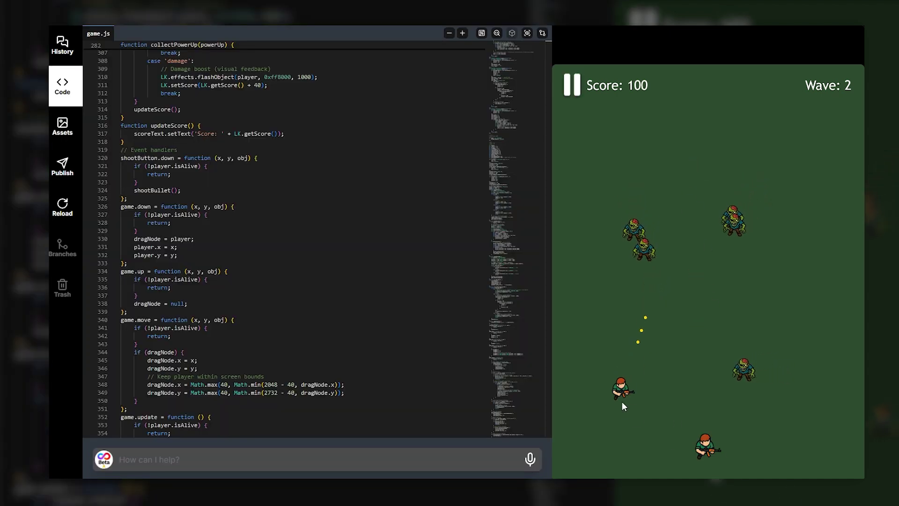
drag(696, 270, 715, 245)
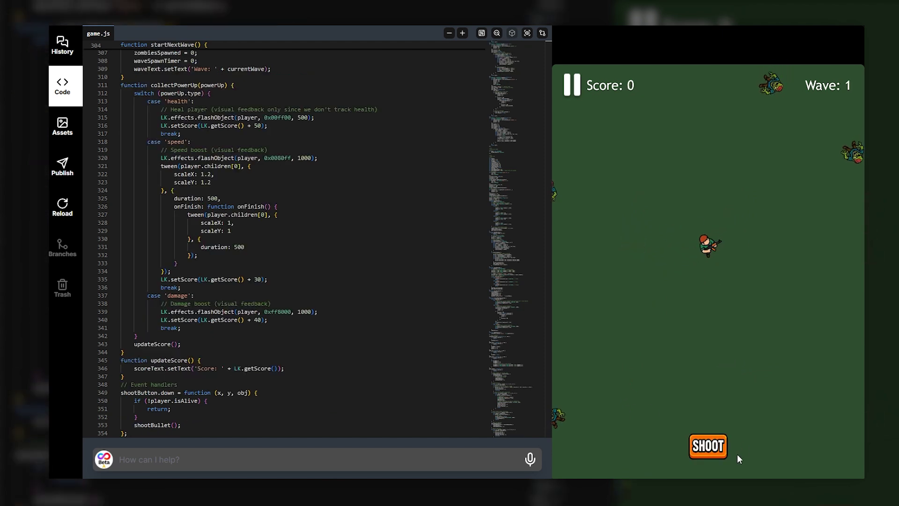
click(718, 447)
drag(718, 246, 713, 337)
click(712, 448)
click(712, 449)
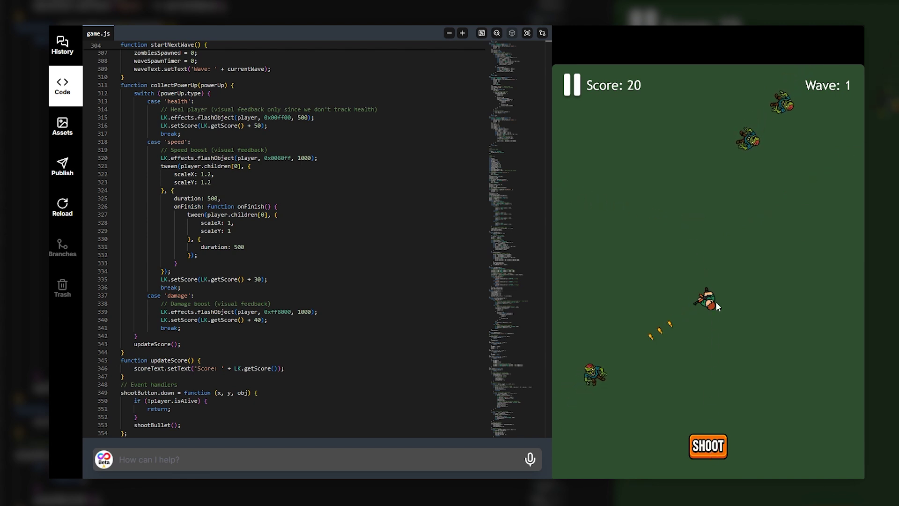
drag(706, 300, 678, 217)
click(708, 446)
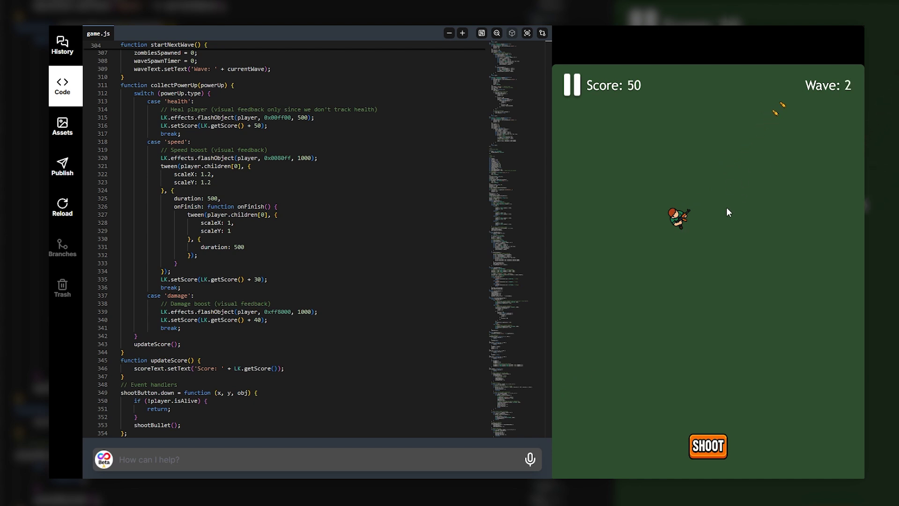
drag(684, 223, 668, 262)
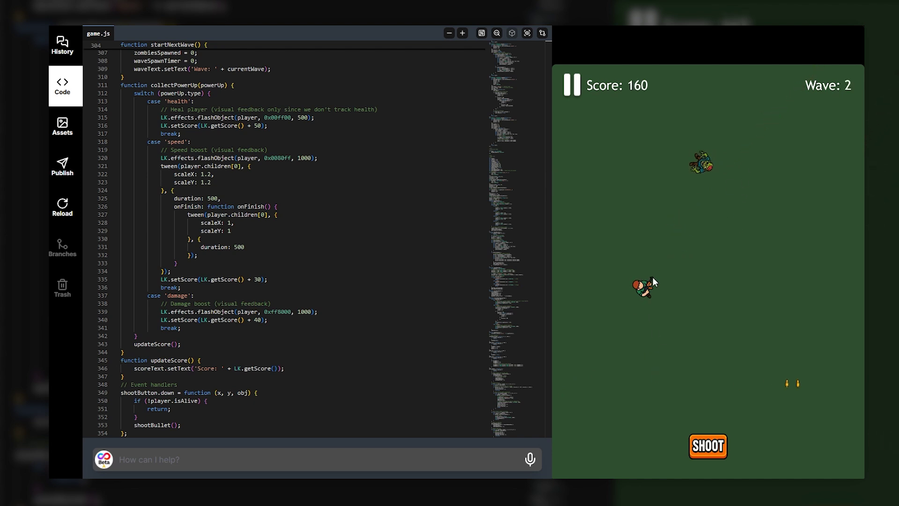
click(708, 441)
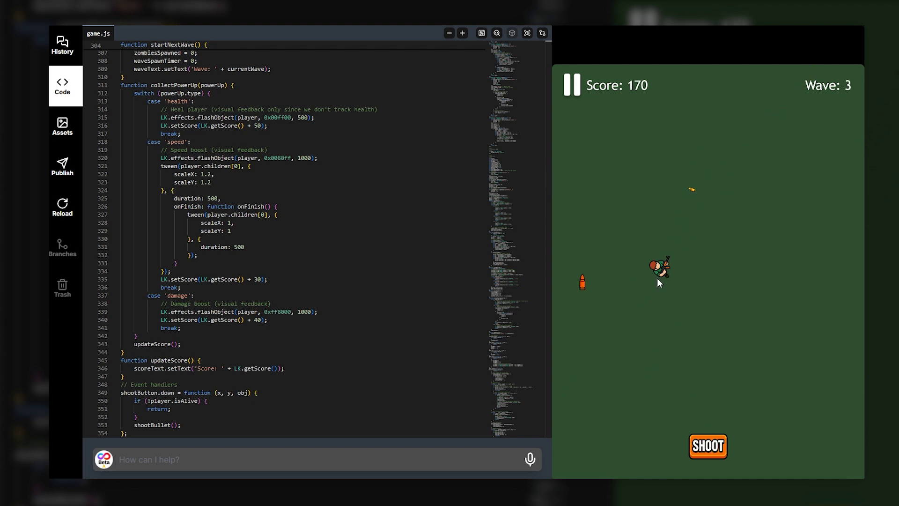
drag(659, 281, 693, 287)
click(710, 445)
click(698, 446)
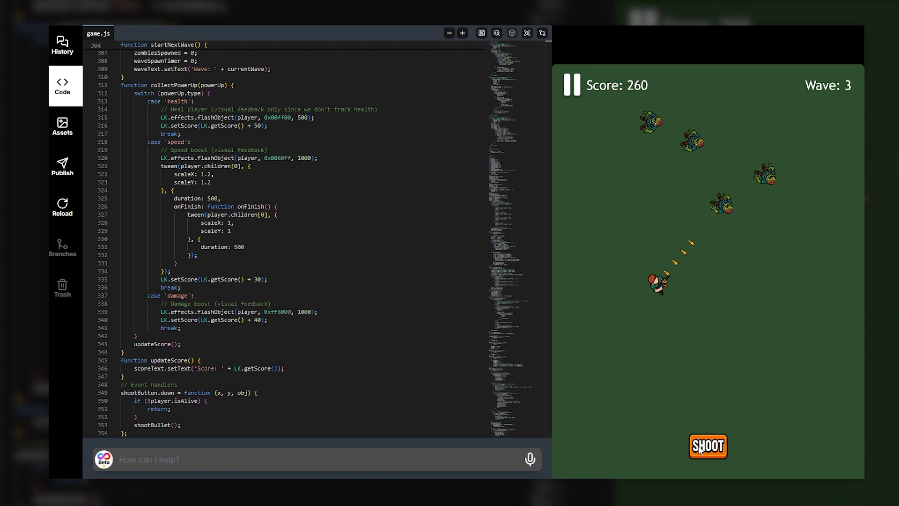